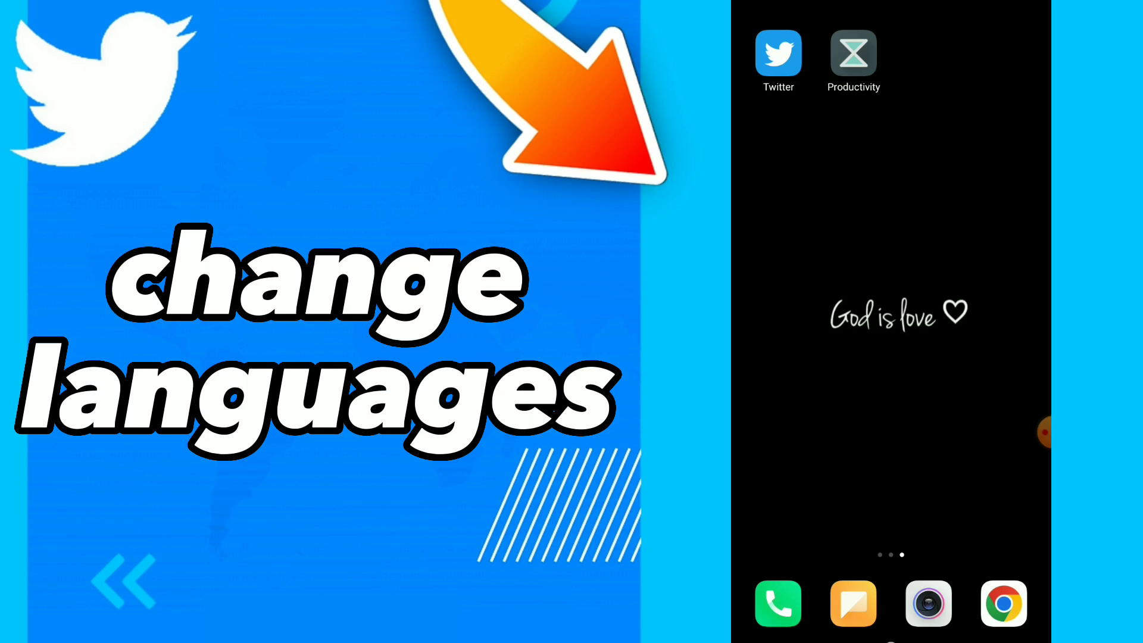
Step: Launch Twitter and navigate through the side drawer to Settings and privacy
left_click(779, 54)
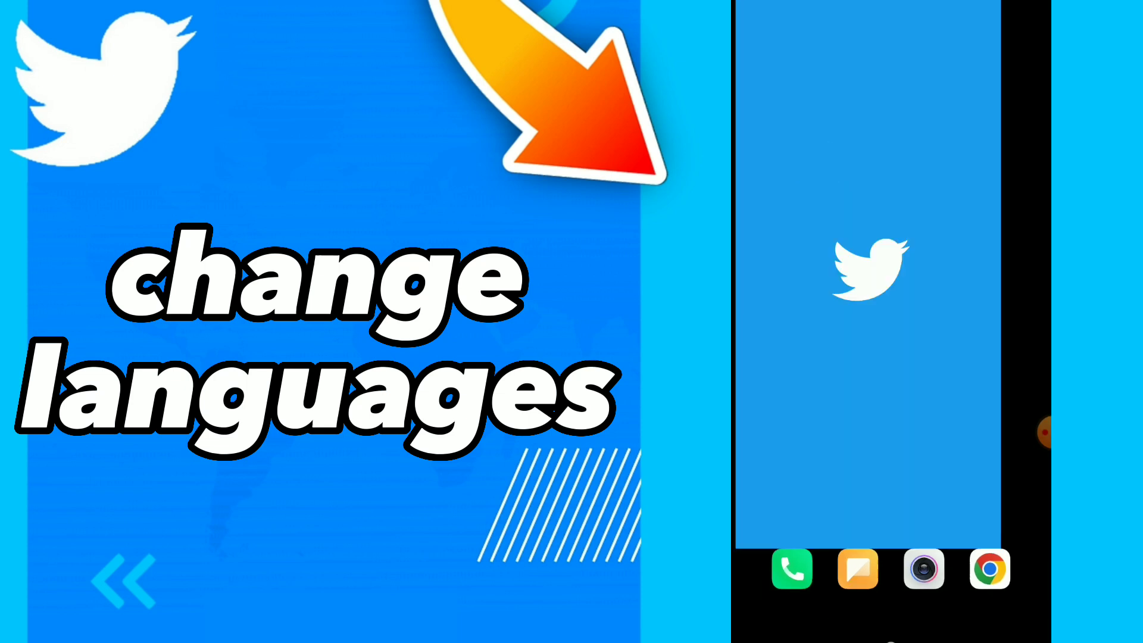
left_click(754, 21)
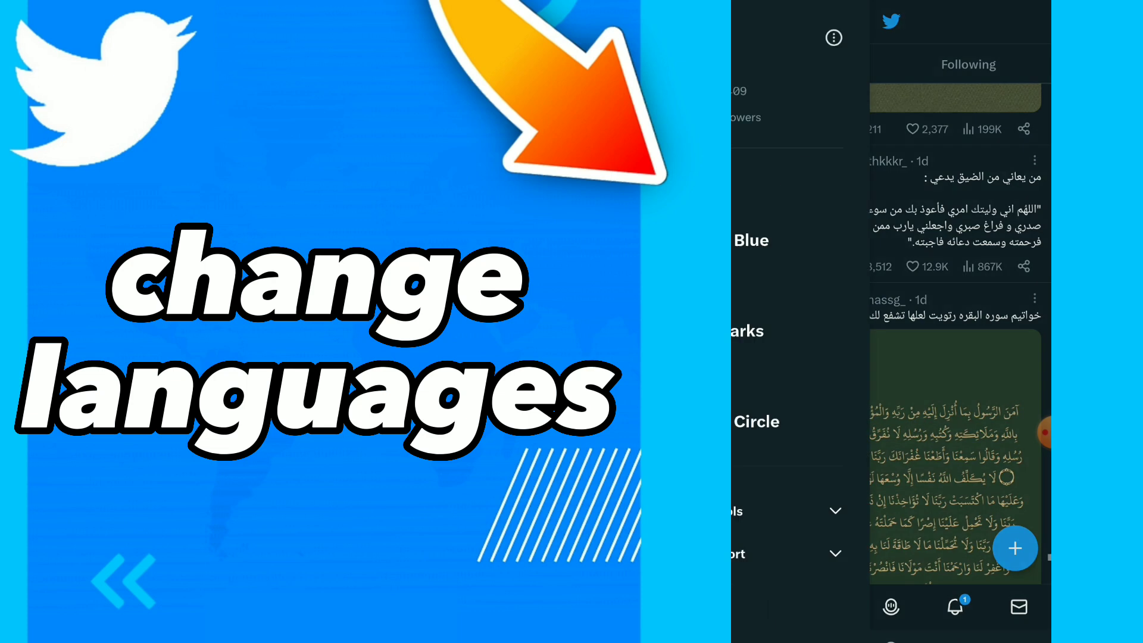
left_click(812, 550)
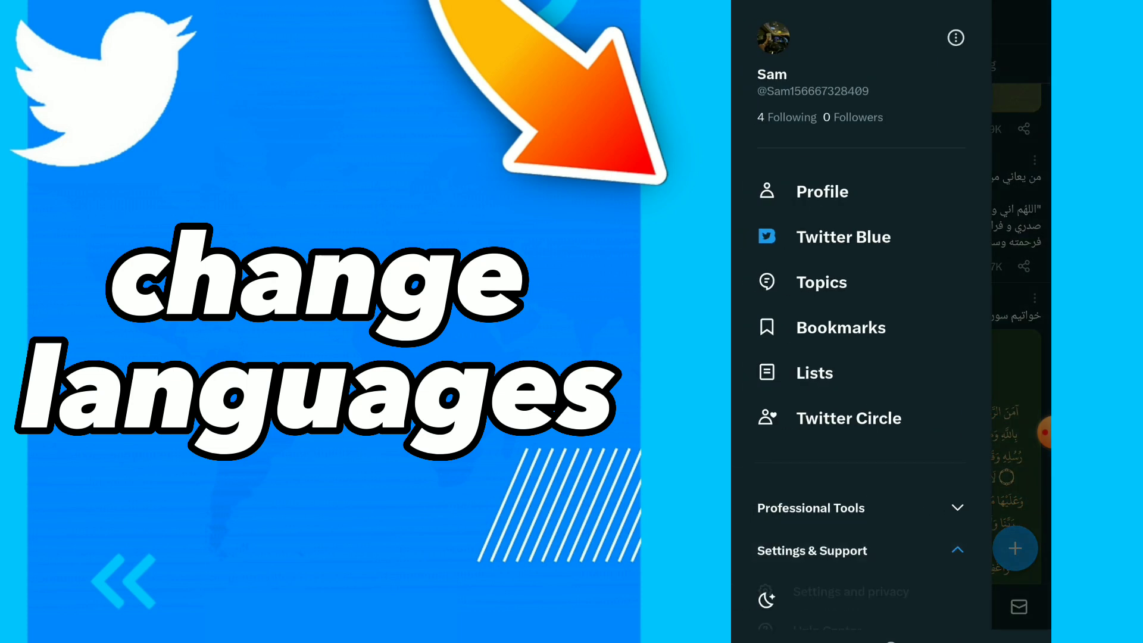
left_click(850, 510)
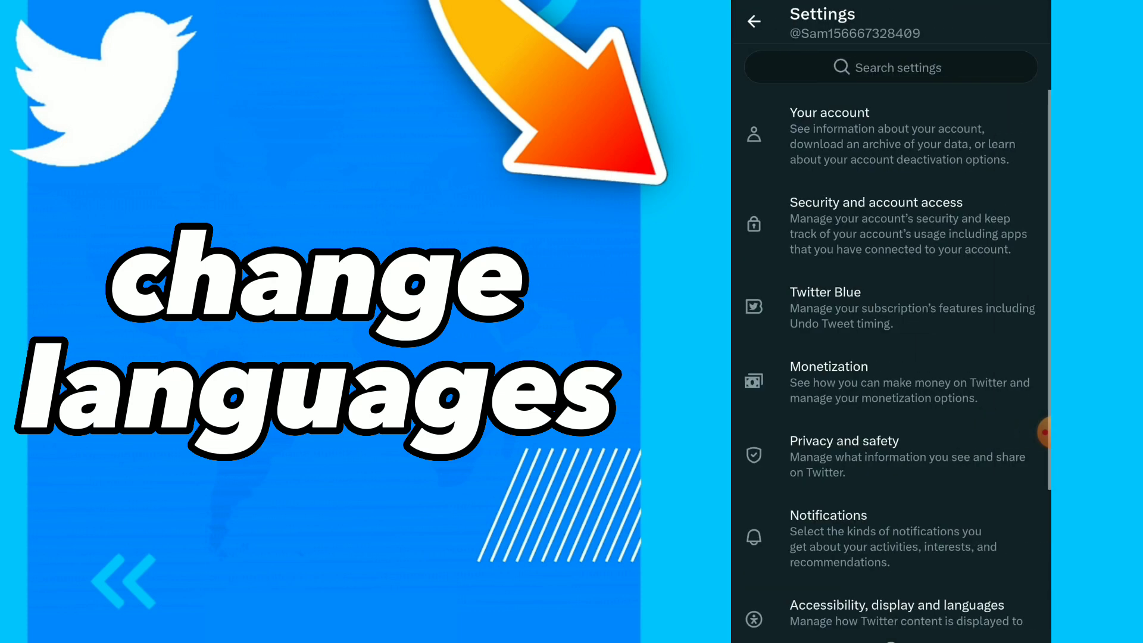
scroll(893, 358, "down", 3)
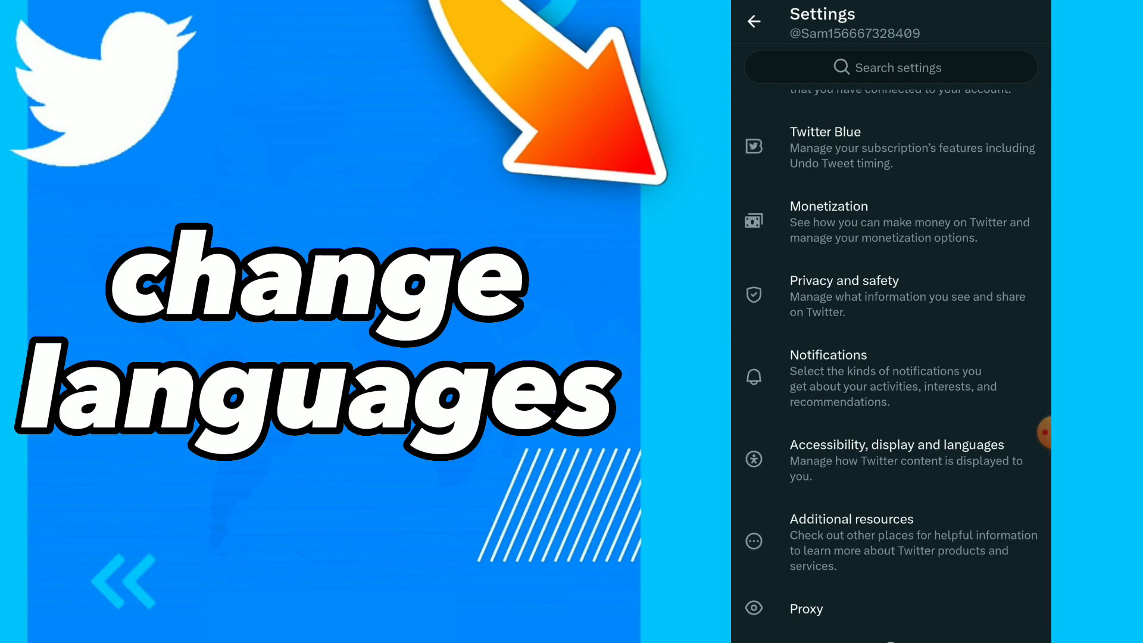
Step: Go to Accessibility, display and languages > Languages > Preferred language and start updating it
left_click(896, 452)
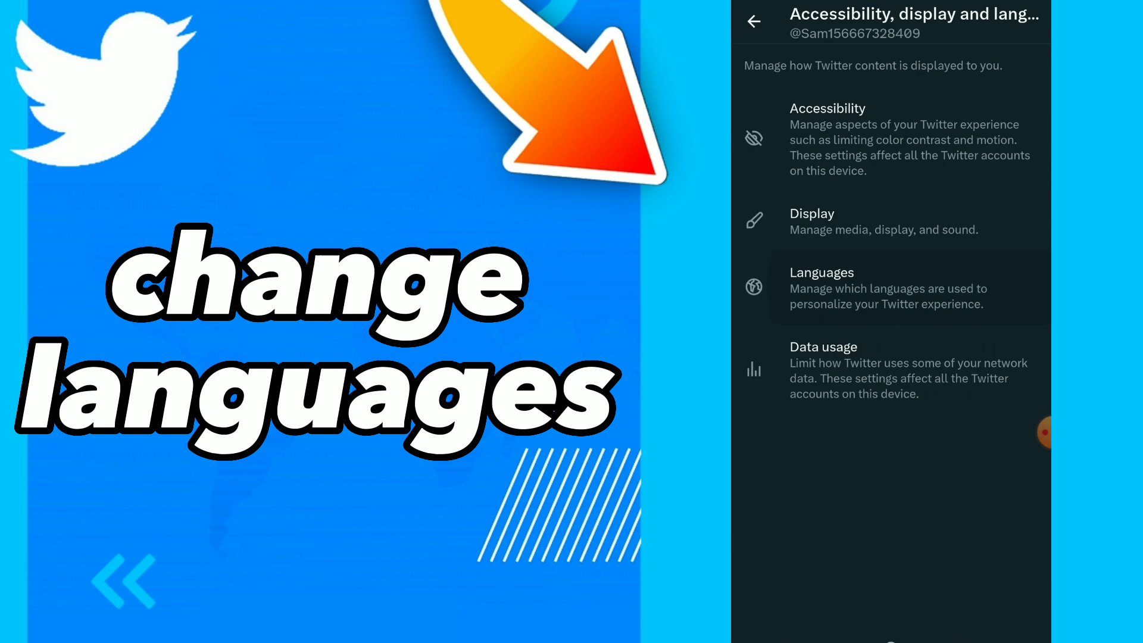
left_click(889, 287)
left_click(884, 82)
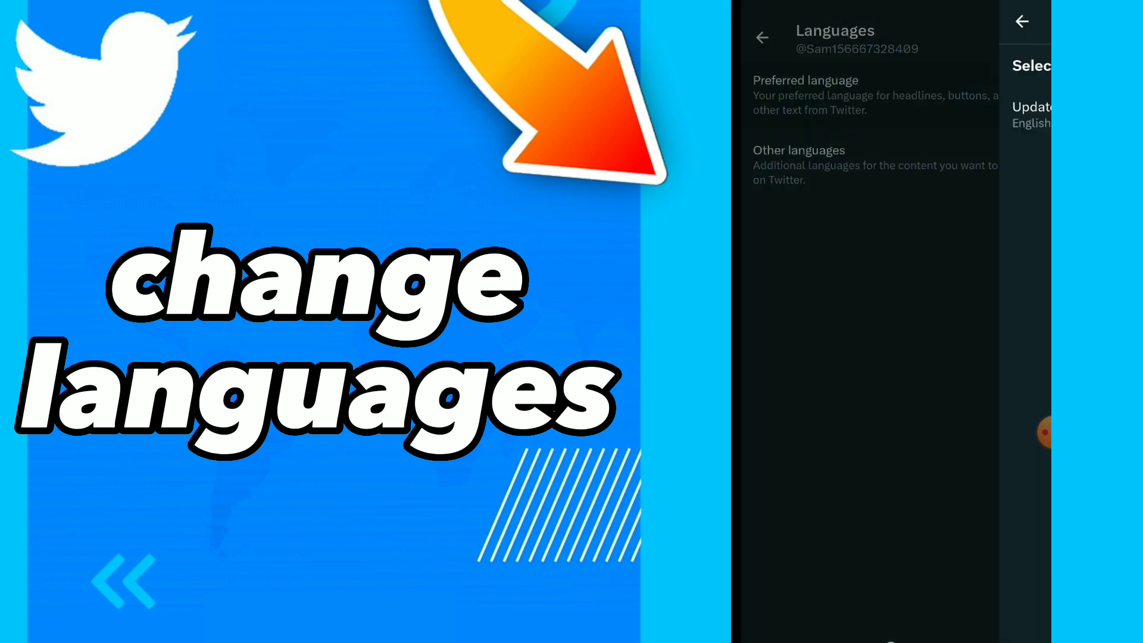
left_click(885, 114)
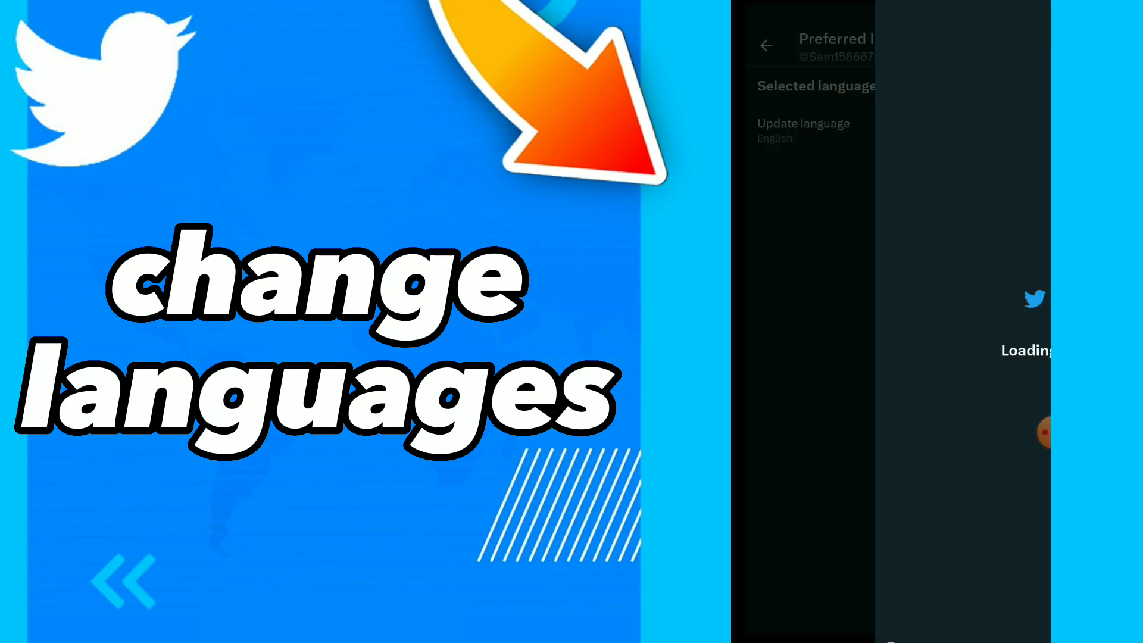
Step: Show the full language list, pick Arabic, then settle on English as the preferred language
left_click(775, 302)
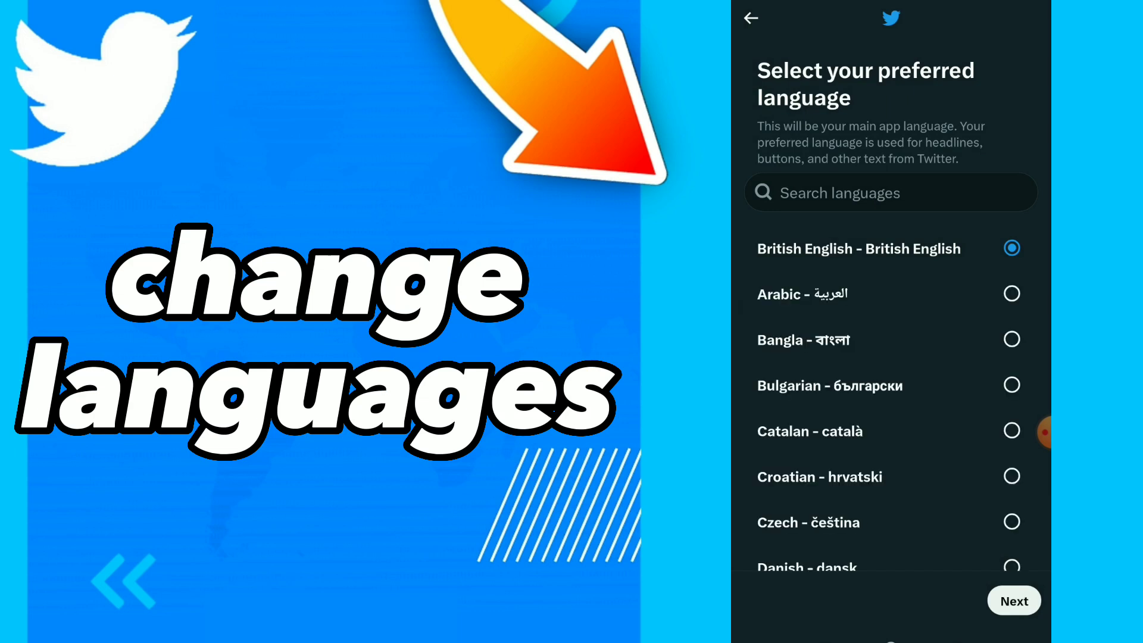
scroll(891, 358, "down", 1)
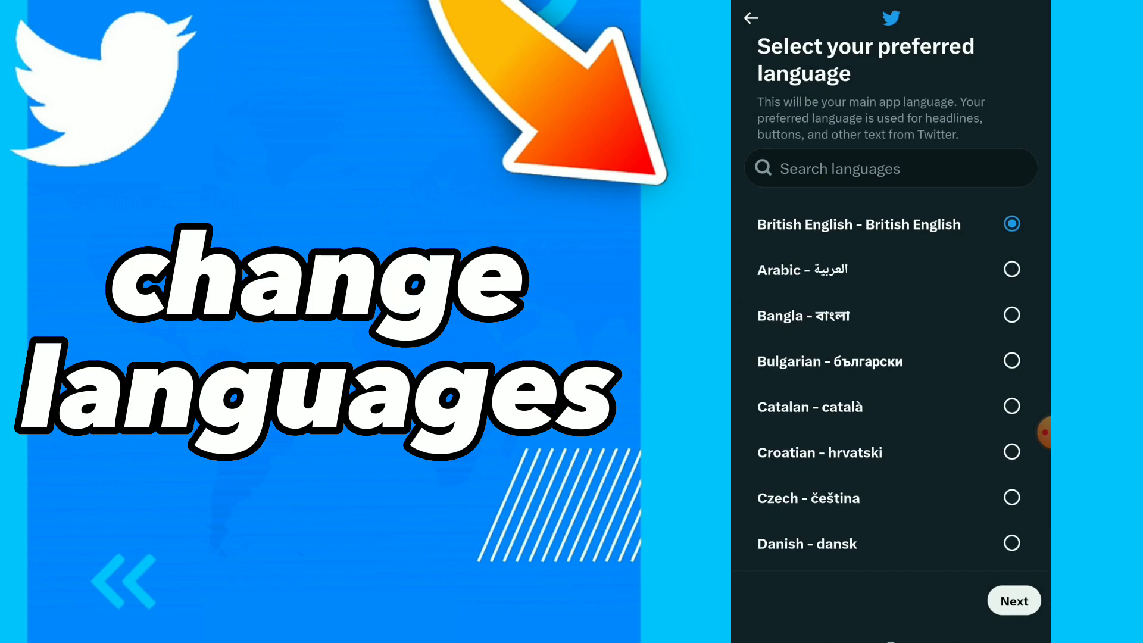
left_click(1012, 269)
scroll(891, 357, "down", 2)
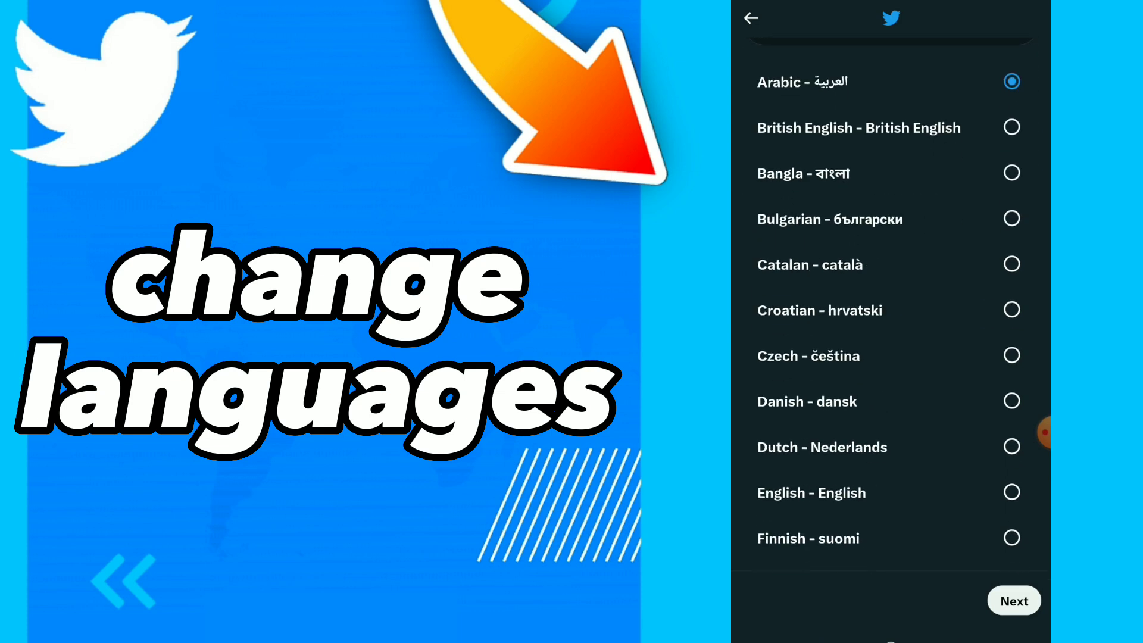
left_click(1012, 492)
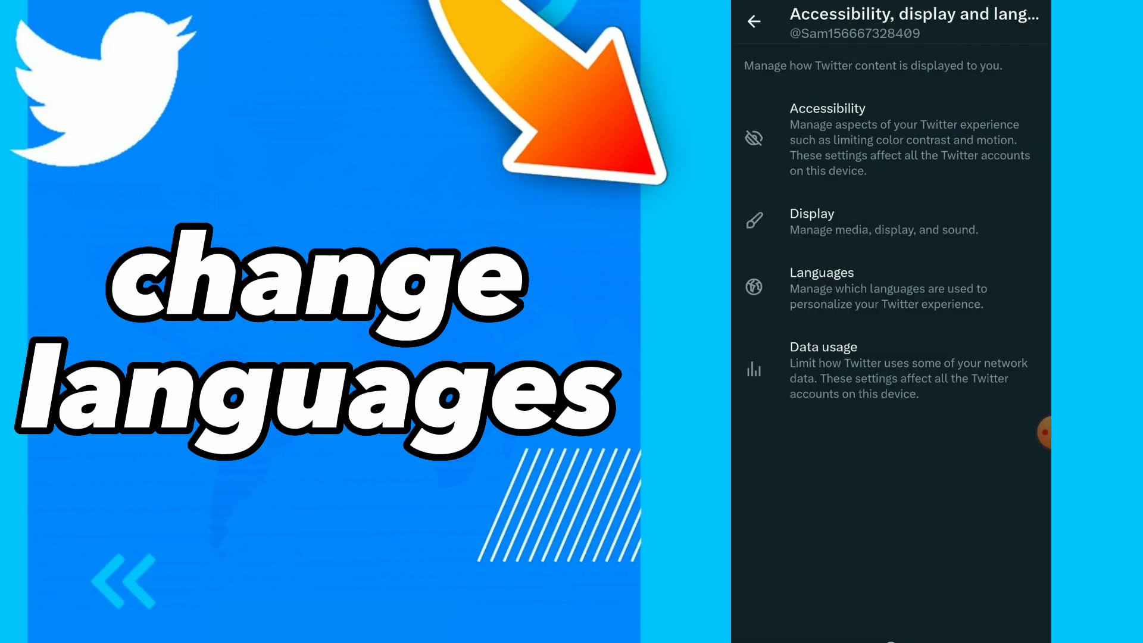
Step: Go back from the language picker to the accessibility, display and languages page
left_click(1044, 433)
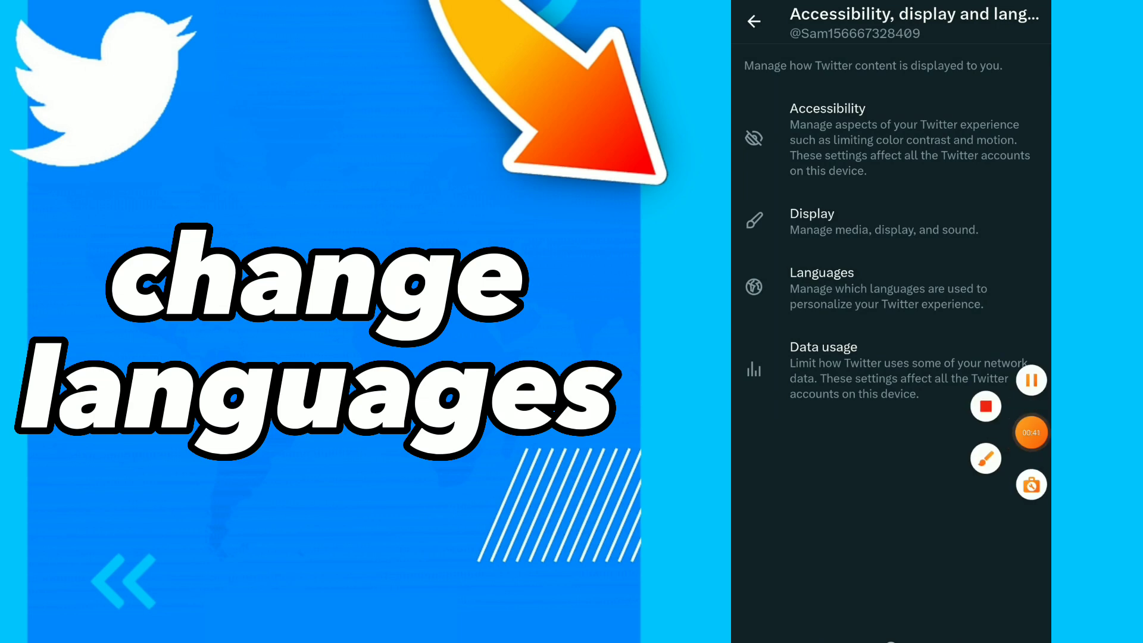